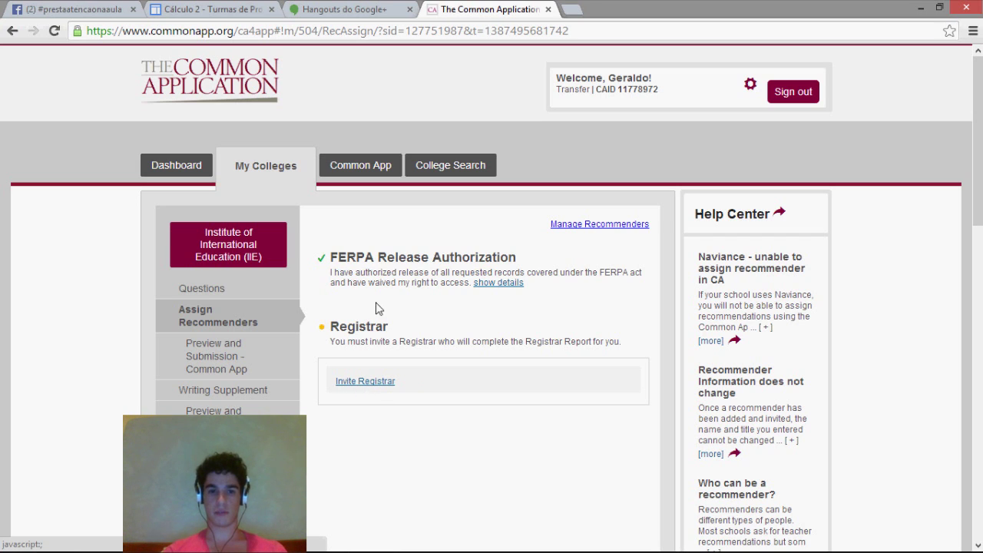
# - Open a new recommender invitation form and set its Type to Registrar
pyautogui.click(359, 381)
pyautogui.press('Escape')
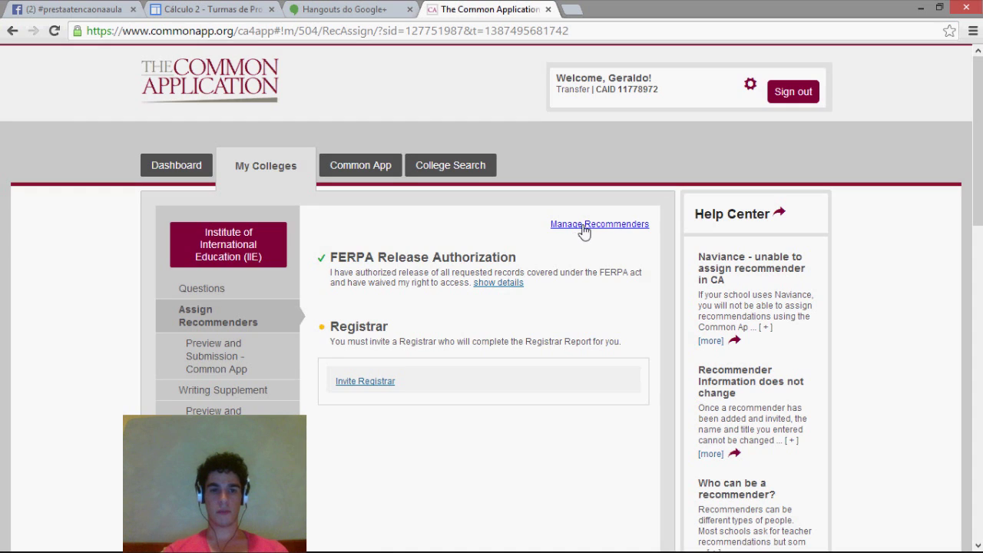
pyautogui.click(584, 225)
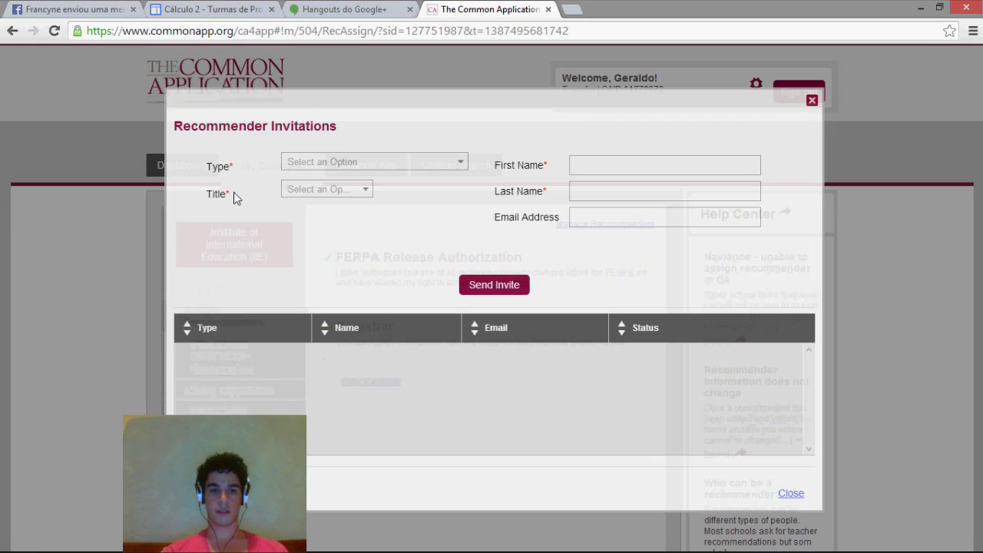
pyautogui.click(315, 162)
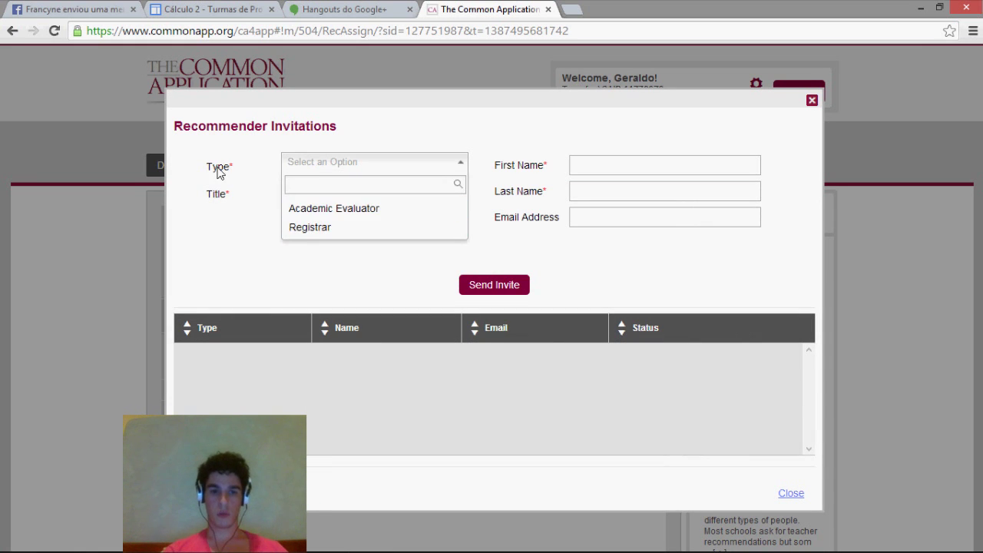
pyautogui.click(323, 227)
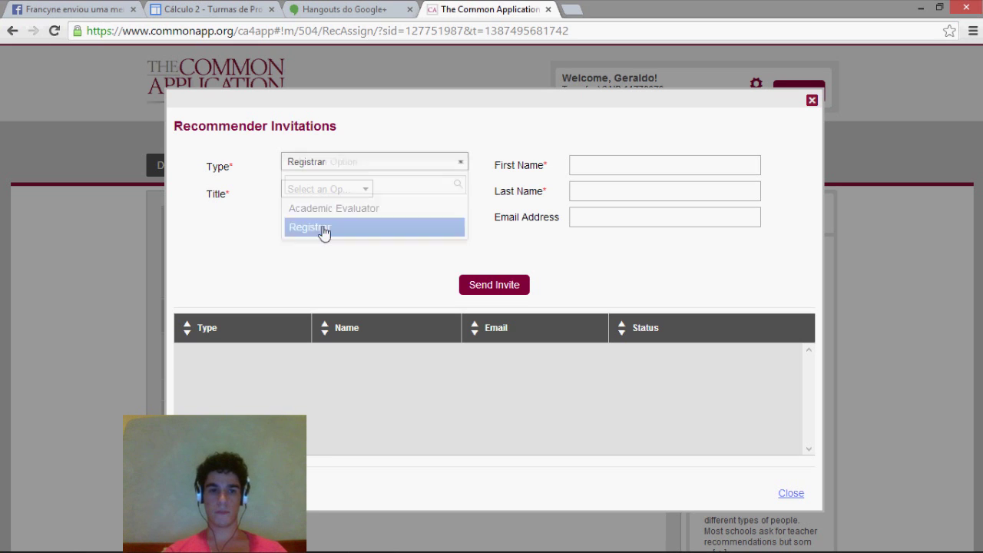
pyautogui.click(330, 191)
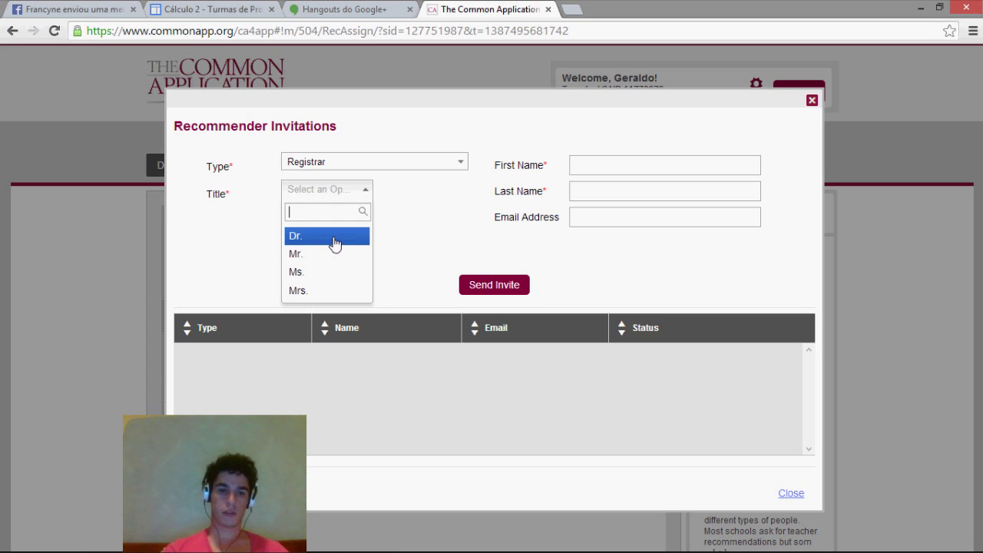
# - Set the registrar's title to Dr. and enter their first and last name
pyautogui.click(334, 243)
pyautogui.click(584, 164)
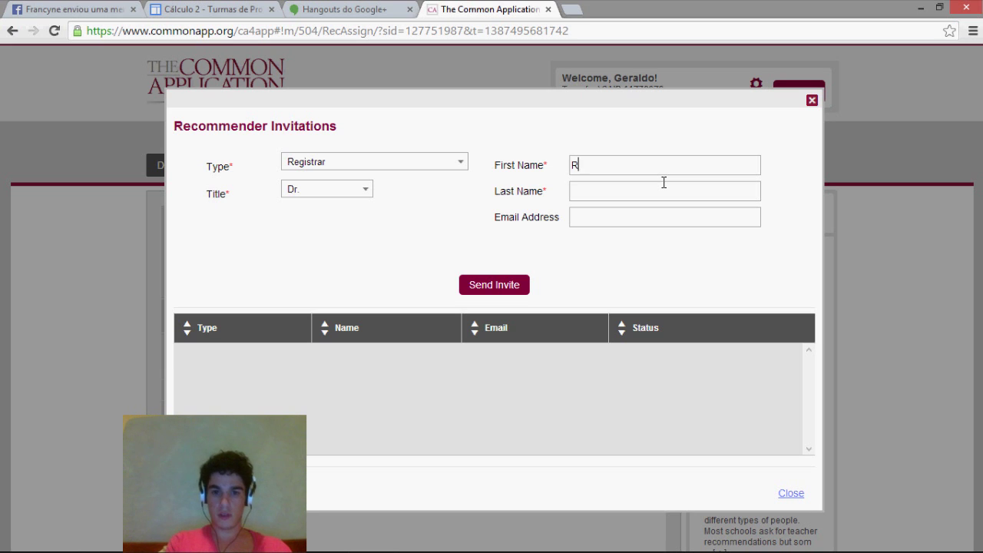
pyautogui.press('Tab')
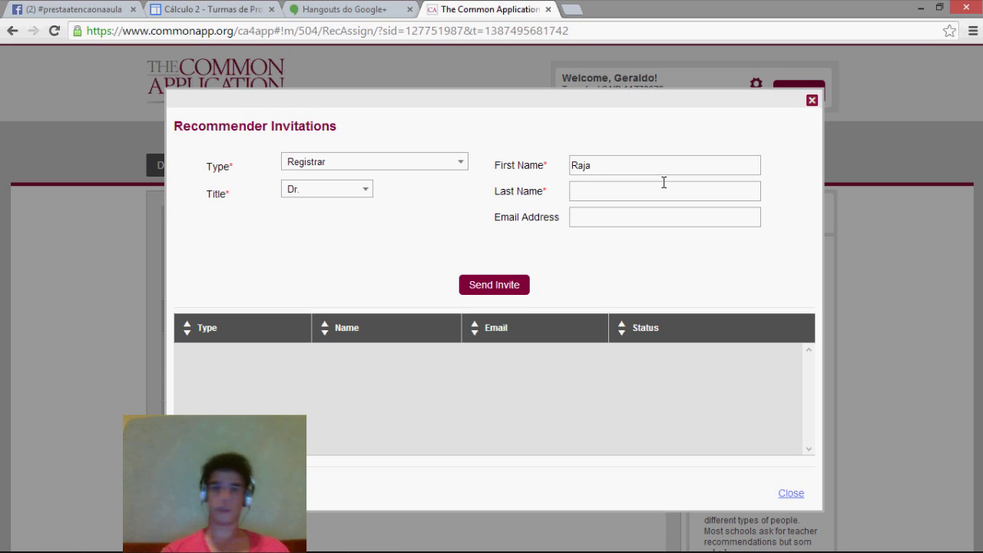
pyautogui.write('Casablanca')
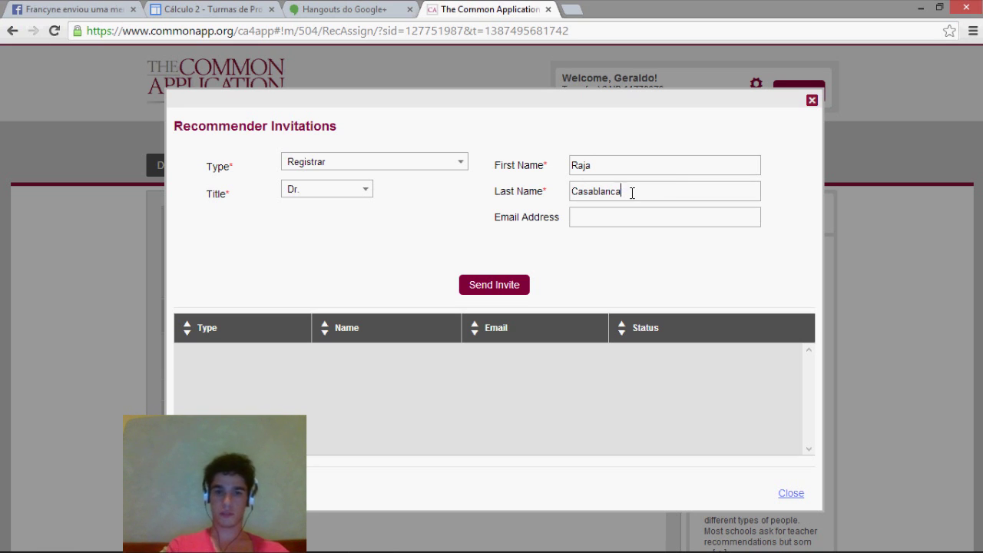
pyautogui.press('BackSpace')
pyautogui.press('BackSpace')
pyautogui.press('BackSpace')
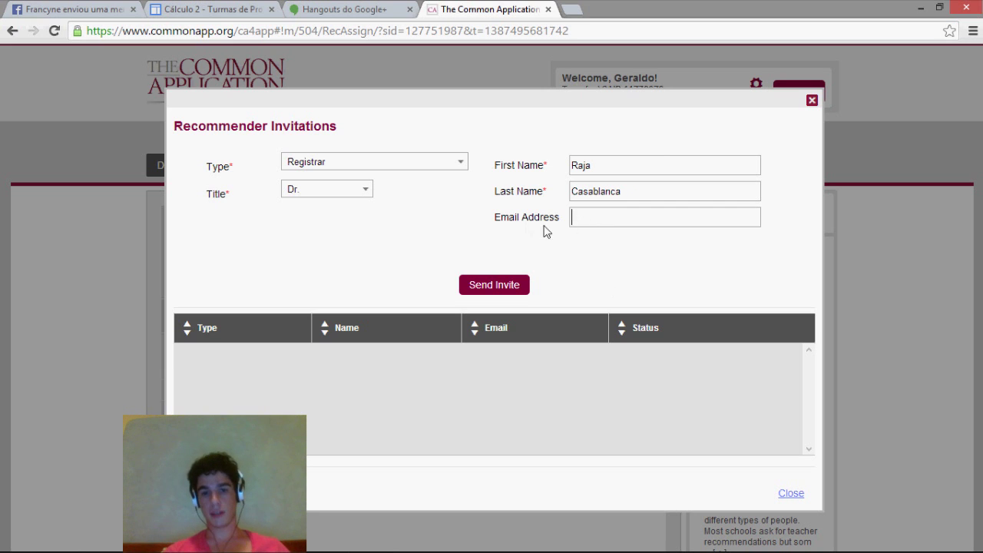
pyautogui.moveTo(496, 218); pyautogui.dragTo(559, 219)
# - Type an email address, then clear it so the email field stays empty
pyautogui.click(566, 249)
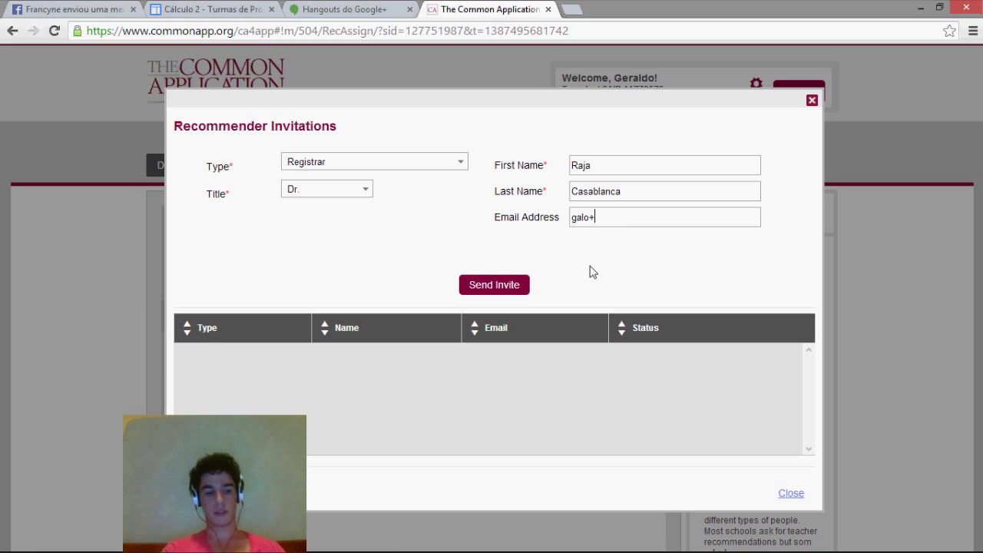
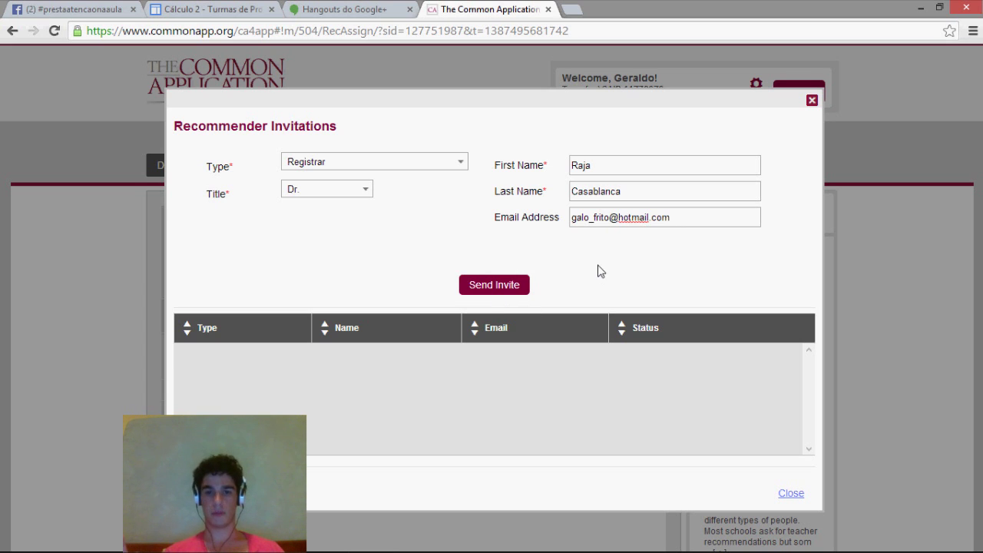
pyautogui.hotkey('ctrl', 'a')
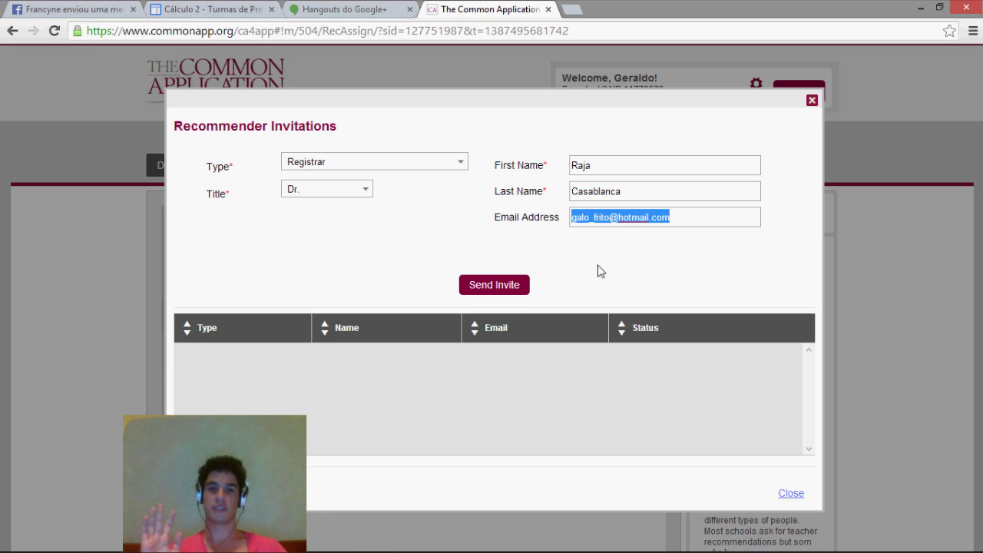
pyautogui.press('BackSpace')
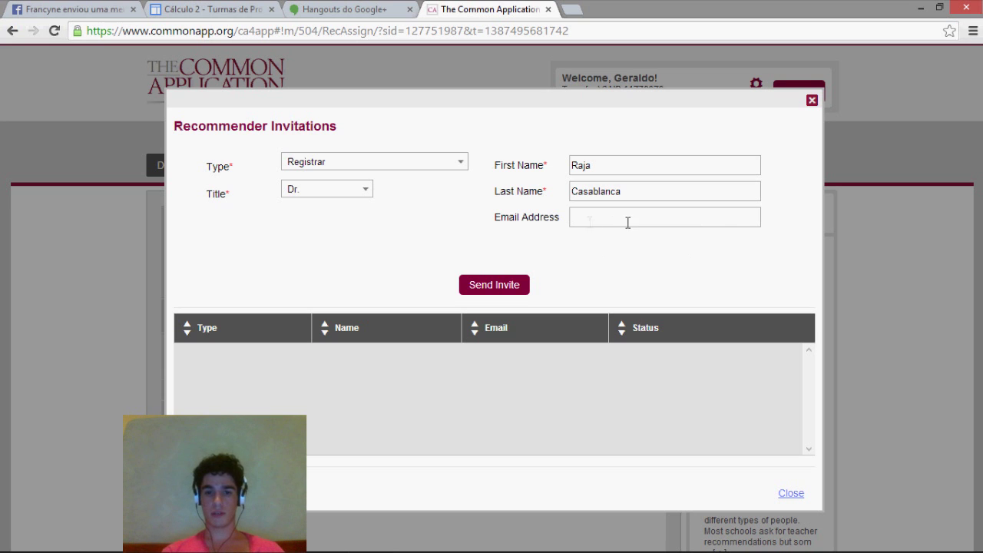
# - Send the Registrar invitation and check that its new row shows status Offline
pyautogui.click(494, 289)
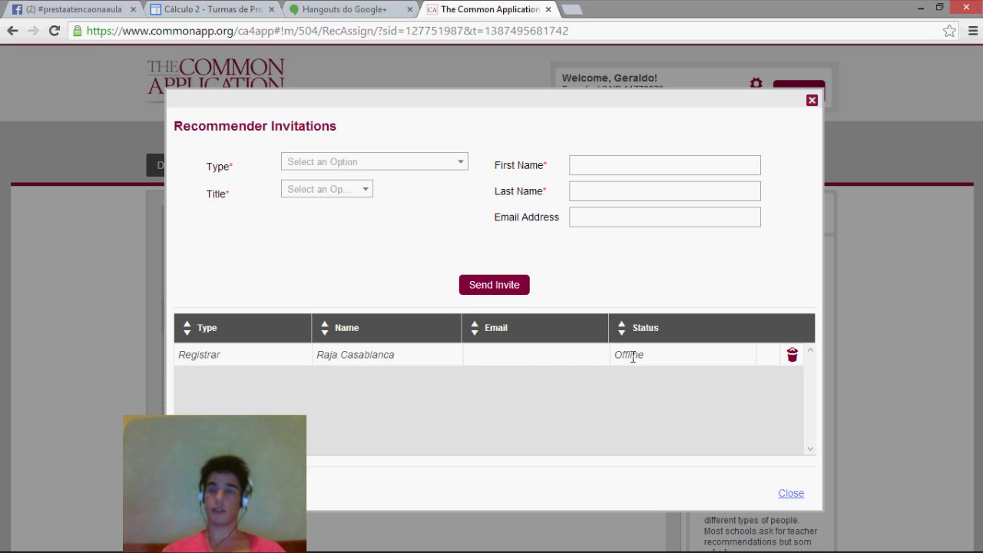
pyautogui.moveTo(614, 355); pyautogui.dragTo(649, 355)
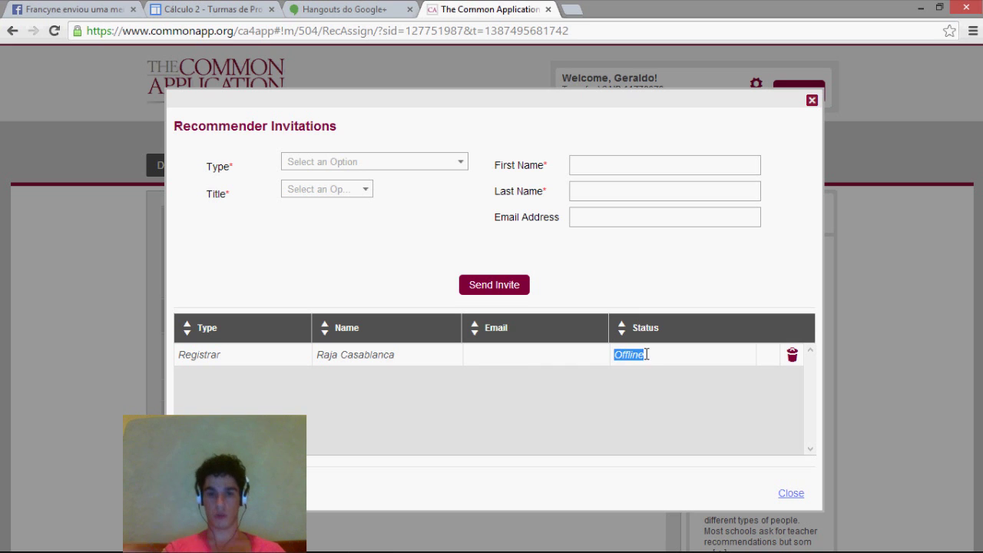
pyautogui.click(654, 373)
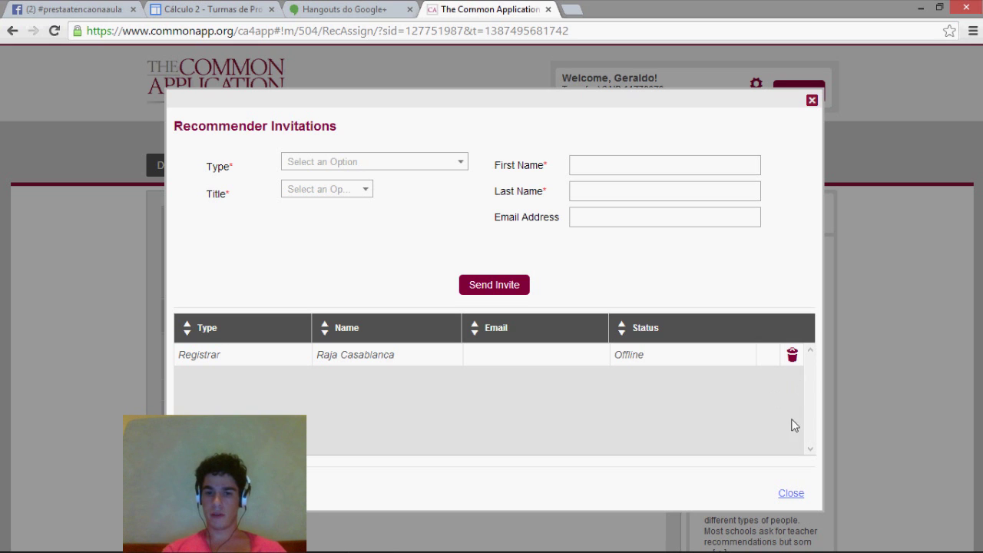
# - Close the invitations window and review the Registrar, invited 12/19/2013, with its offline Registrar Report
pyautogui.click(792, 495)
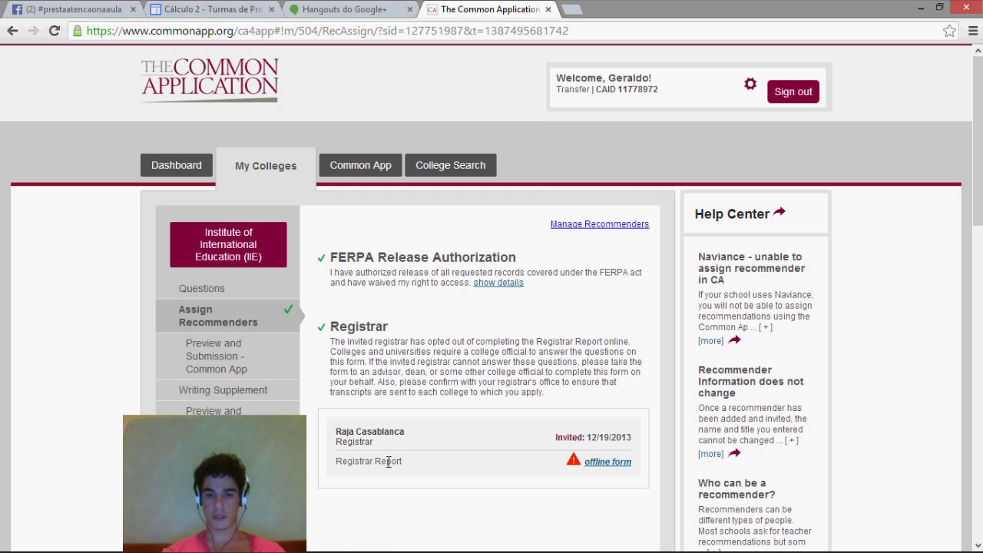
pyautogui.moveTo(565, 439); pyautogui.dragTo(628, 437)
pyautogui.click(589, 438)
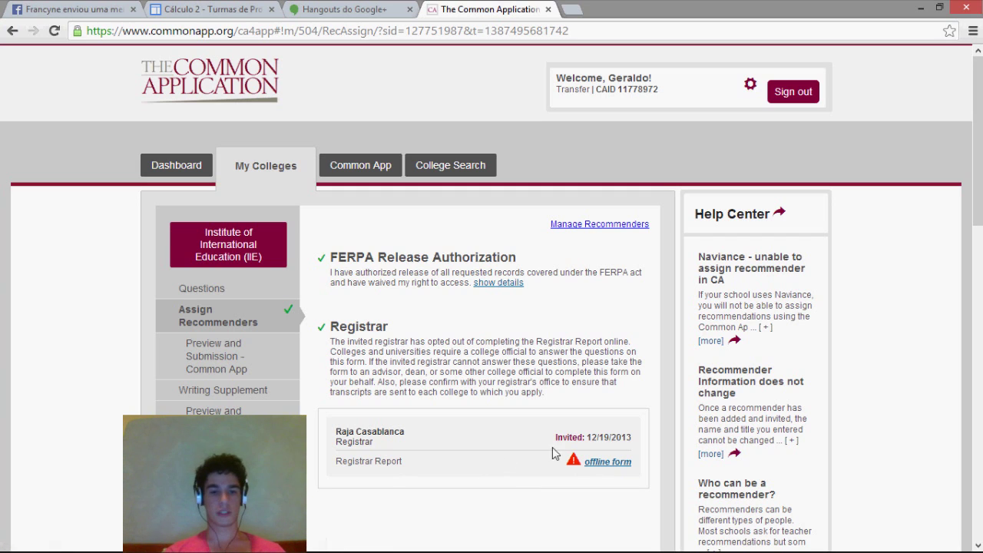
pyautogui.moveTo(354, 461); pyautogui.dragTo(413, 463)
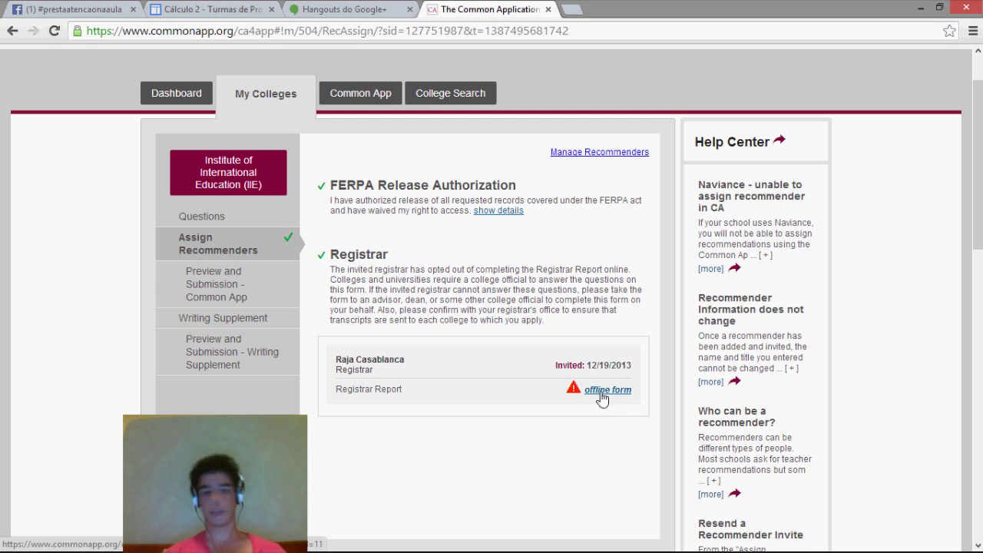
# - Download the offline Registrar Report, keep RegistrarEvaluation.pdf despite the warning, and open it
pyautogui.click(601, 394)
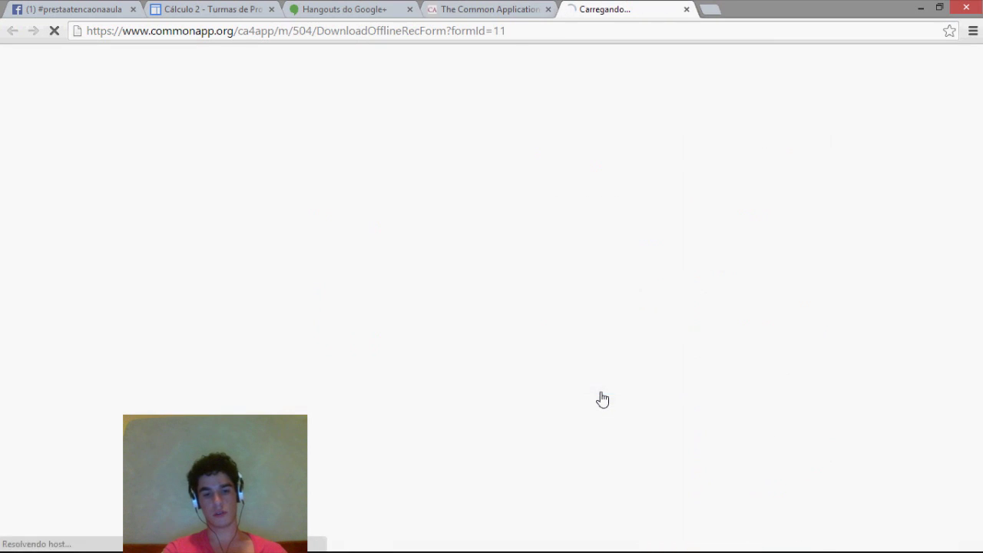
pyautogui.click(494, 12)
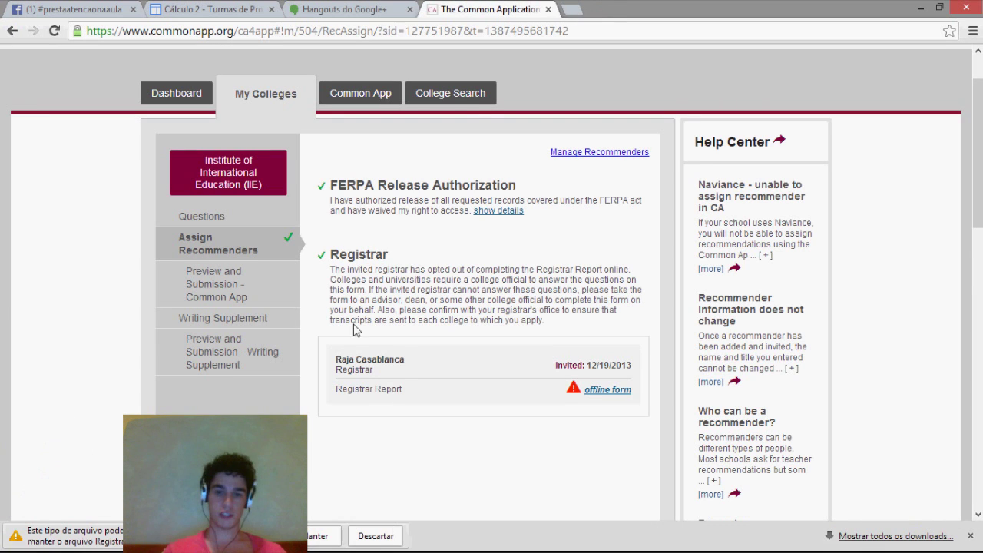
pyautogui.click(312, 542)
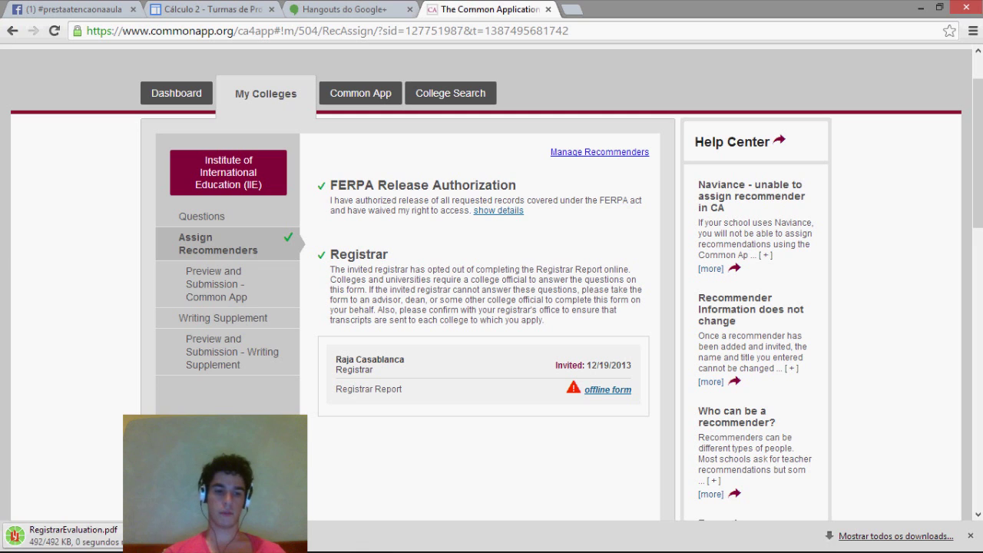
pyautogui.click(113, 545)
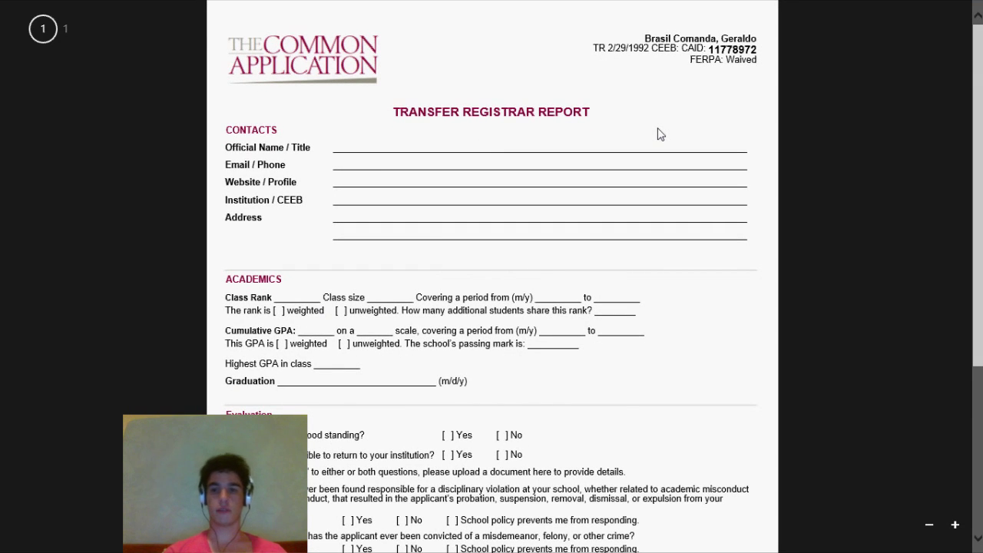
pyautogui.scroll(-5, 658, 135)
pyautogui.scroll(5, 658, 135)
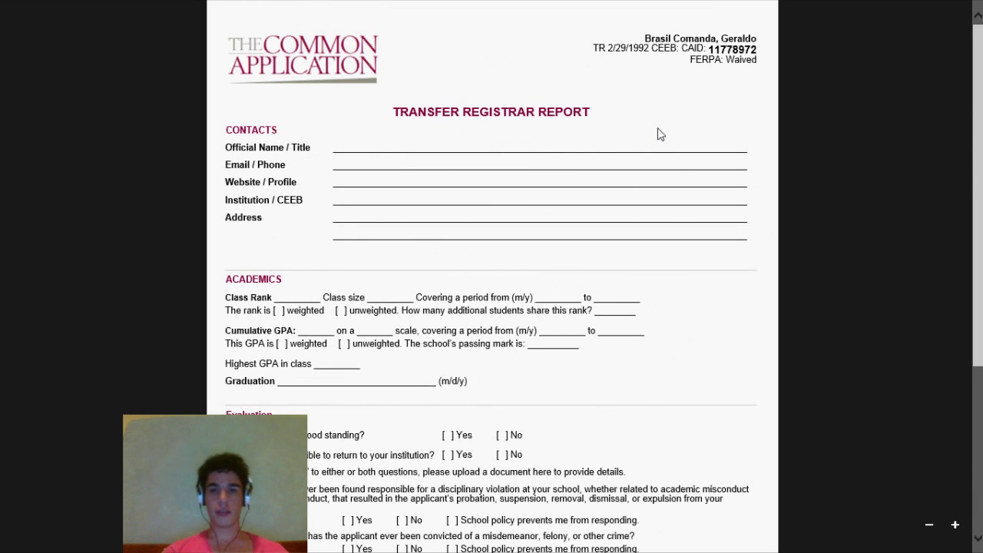
pyautogui.moveTo(645, 36); pyautogui.dragTo(757, 82)
pyautogui.click(647, 38)
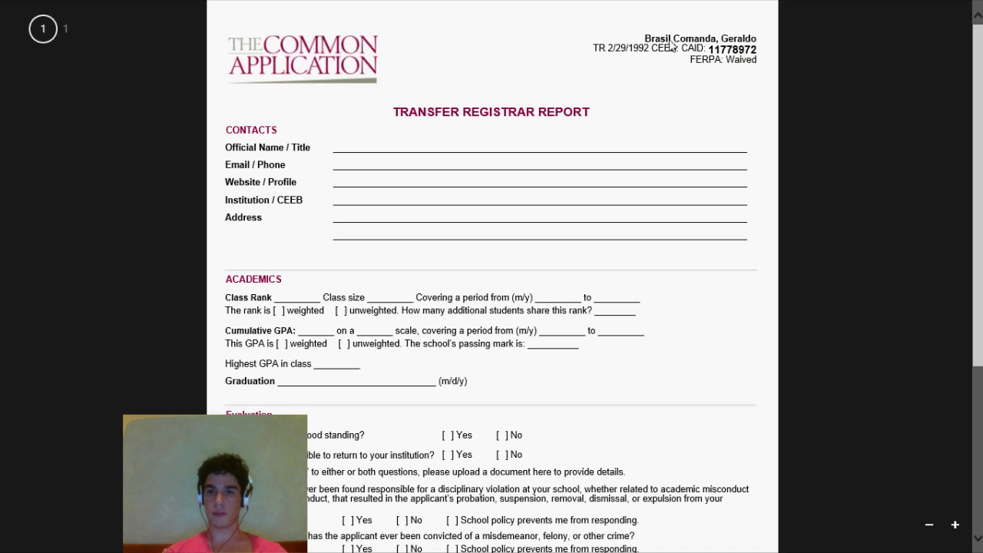
pyautogui.moveTo(759, 40); pyautogui.dragTo(643, 38)
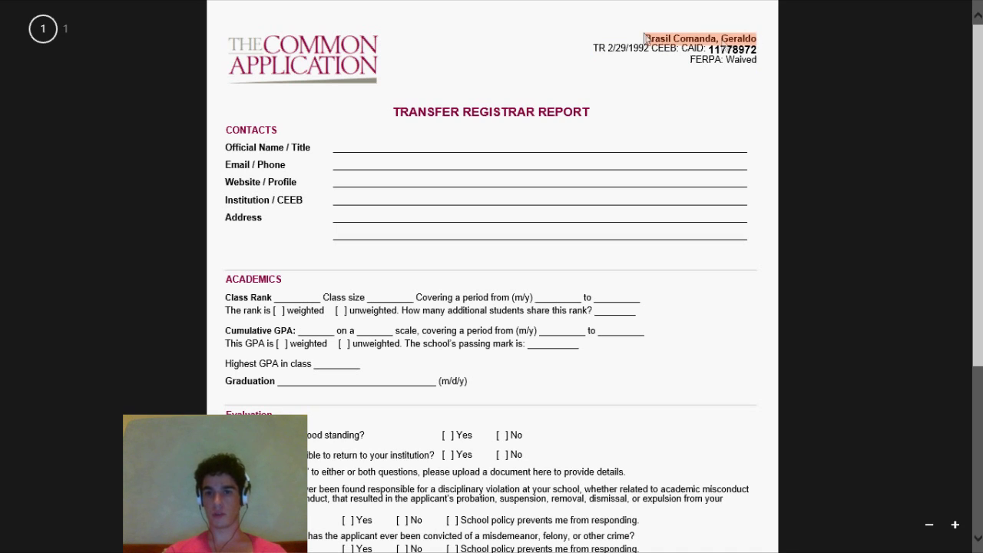
pyautogui.click(647, 86)
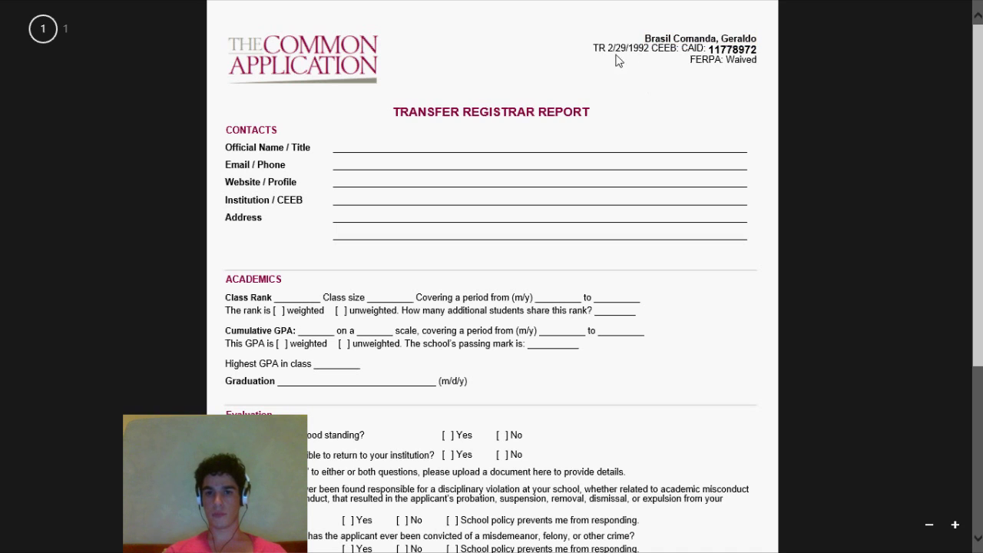
pyautogui.moveTo(594, 50); pyautogui.dragTo(607, 52)
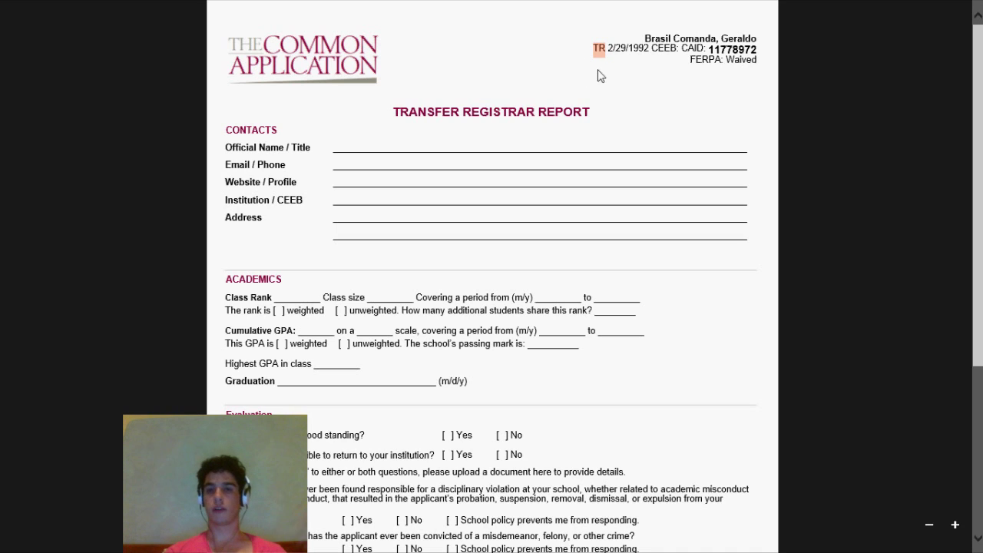
pyautogui.moveTo(608, 49); pyautogui.dragTo(650, 49)
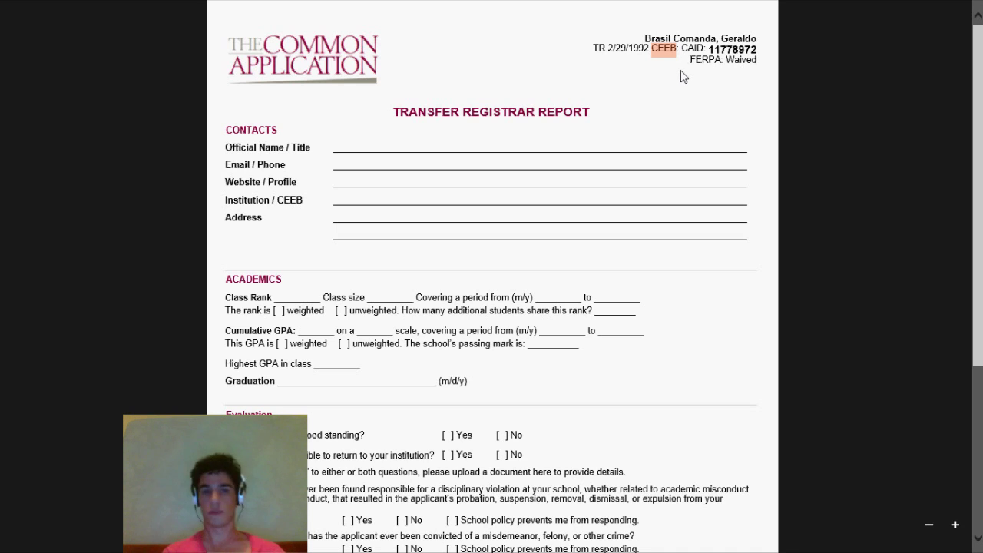
pyautogui.moveTo(681, 48); pyautogui.dragTo(759, 54)
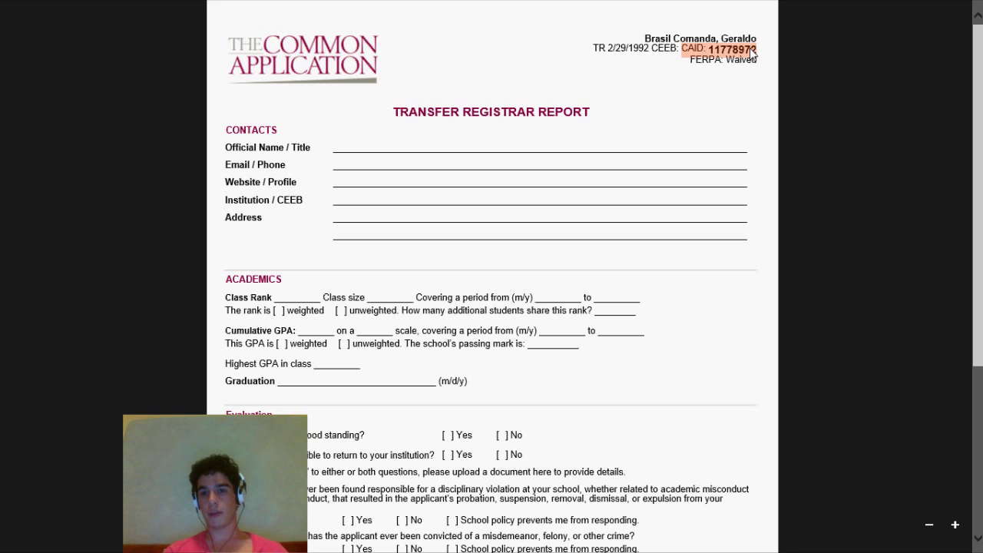
pyautogui.moveTo(691, 60); pyautogui.dragTo(760, 67)
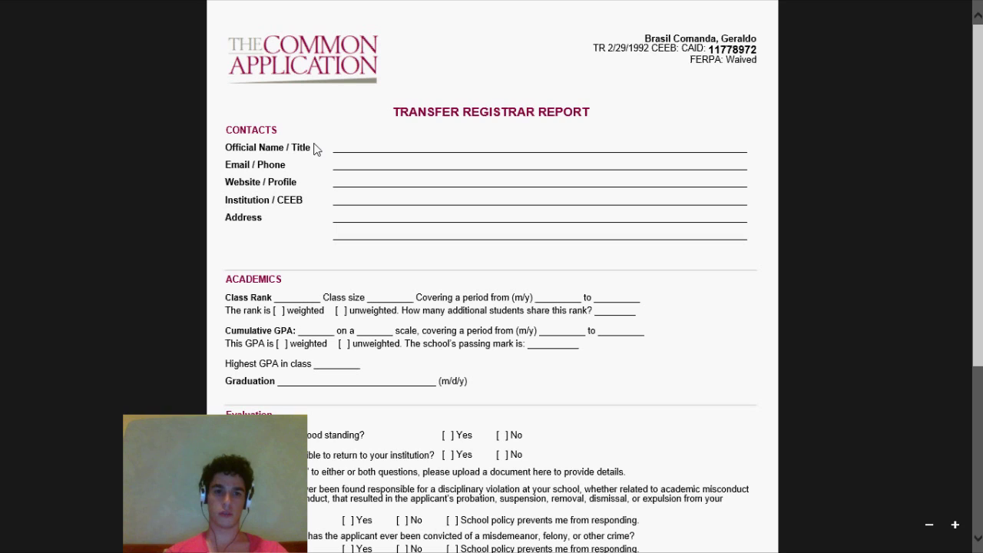
pyautogui.moveTo(310, 147); pyautogui.dragTo(751, 146)
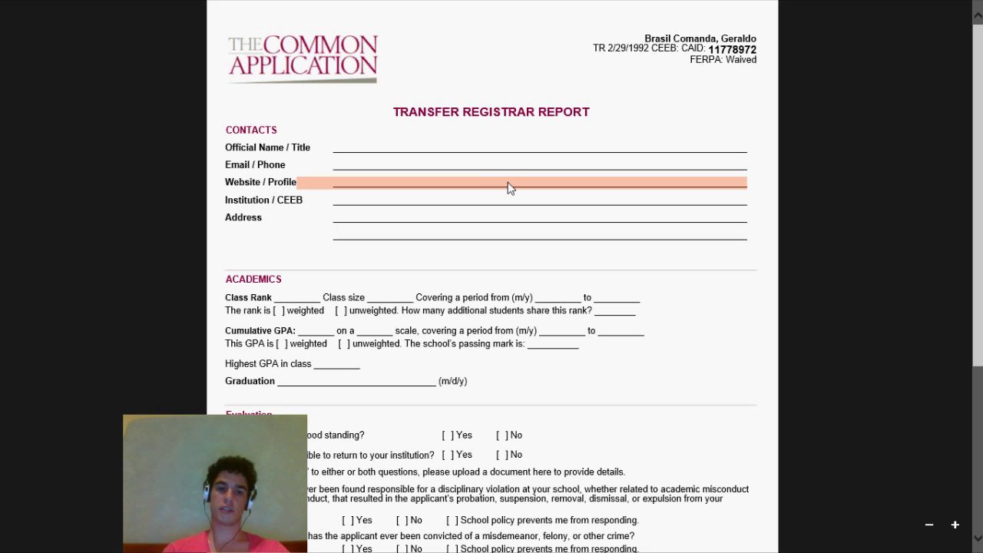
pyautogui.click(340, 205)
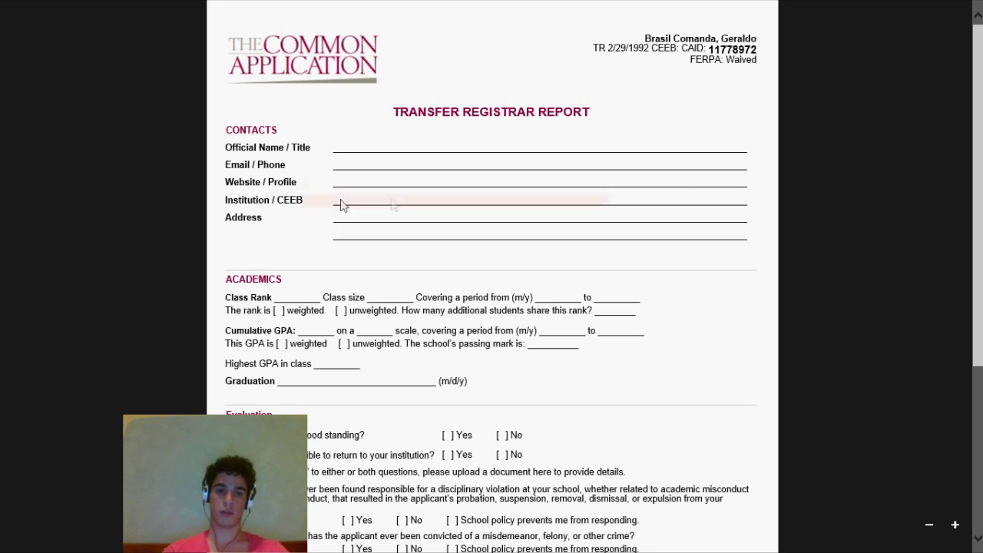
pyautogui.moveTo(550, 200); pyautogui.dragTo(683, 202)
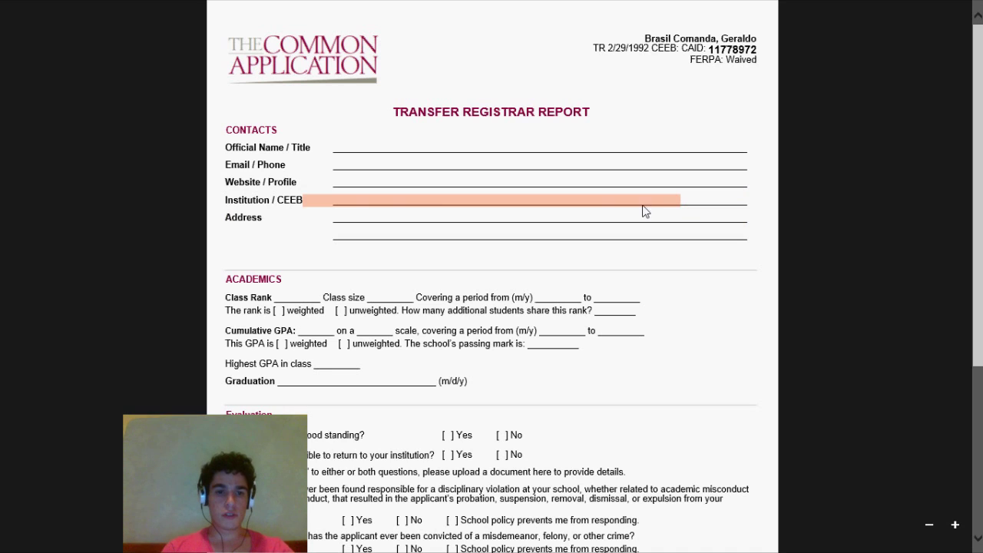
pyautogui.click(672, 201)
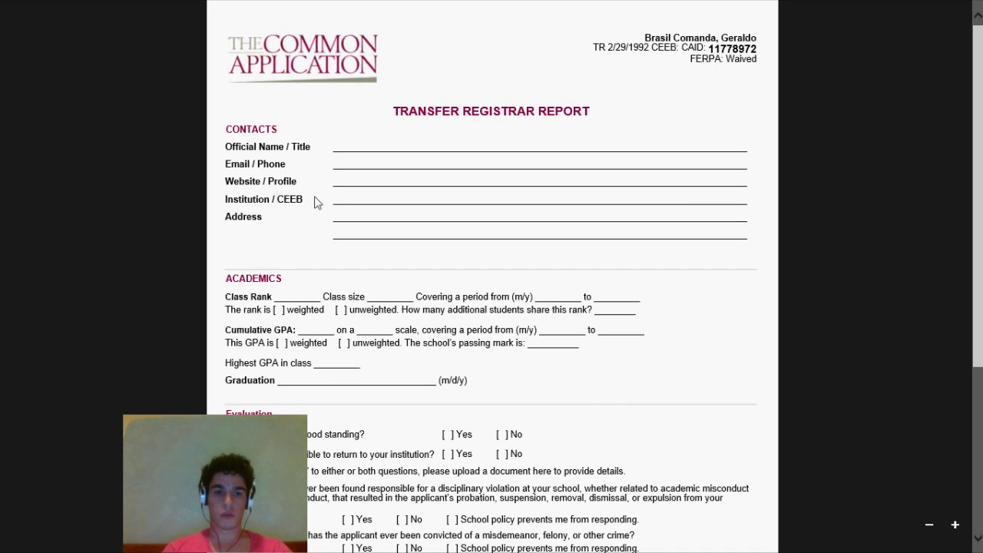
pyautogui.moveTo(345, 201); pyautogui.dragTo(582, 204)
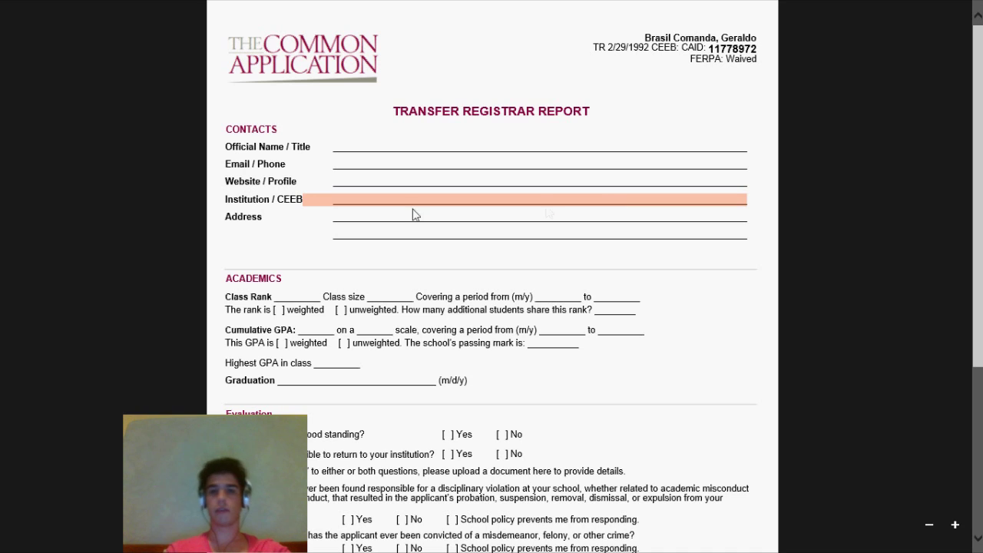
pyautogui.click(269, 221)
pyautogui.moveTo(557, 222); pyautogui.dragTo(739, 232)
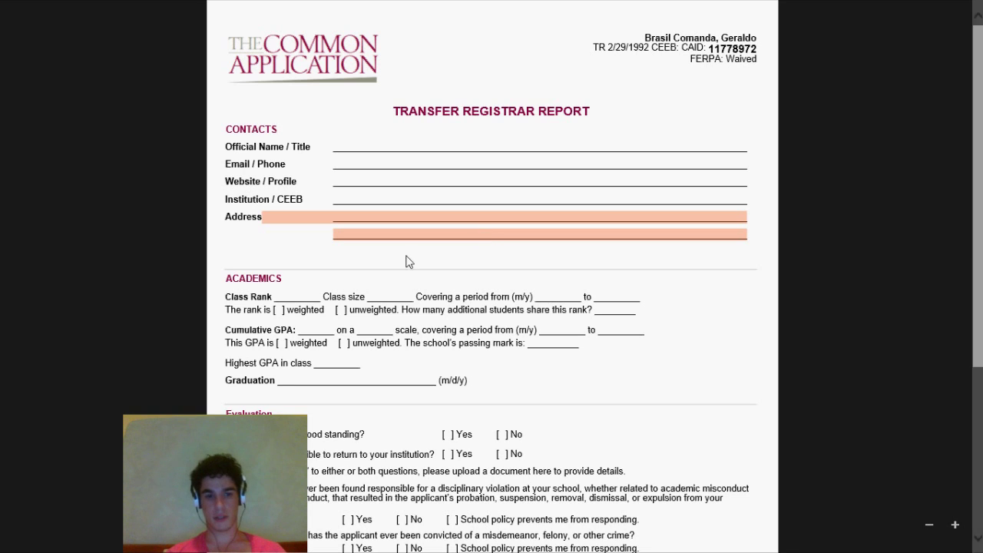
pyautogui.click(304, 283)
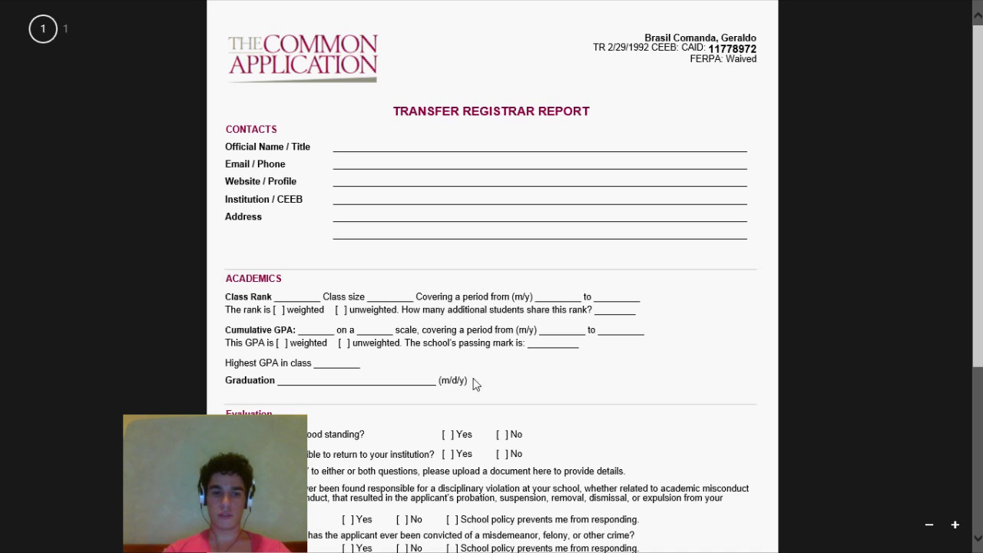
pyautogui.moveTo(224, 297); pyautogui.dragTo(275, 302)
pyautogui.moveTo(224, 329); pyautogui.dragTo(295, 332)
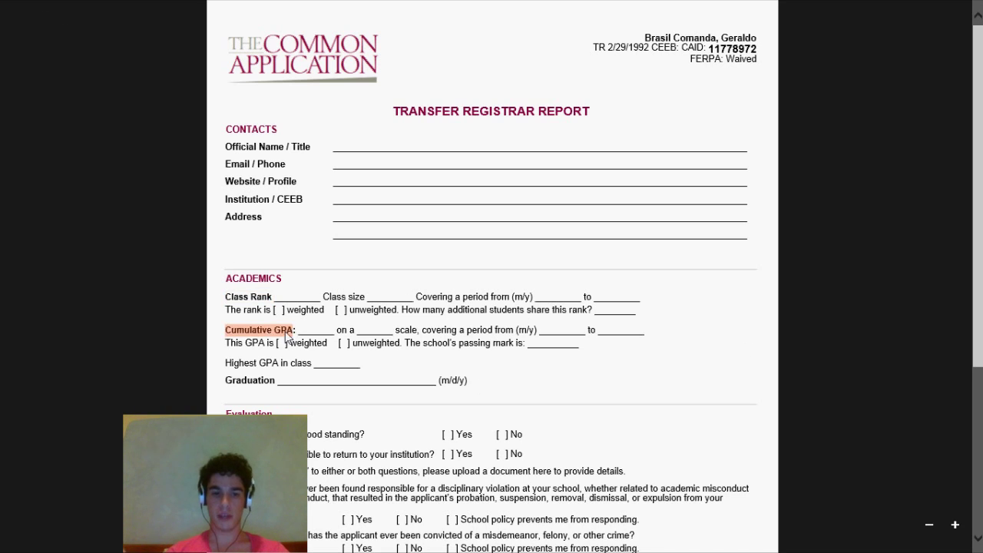
pyautogui.moveTo(223, 363); pyautogui.dragTo(280, 365)
pyautogui.moveTo(227, 385); pyautogui.dragTo(279, 388)
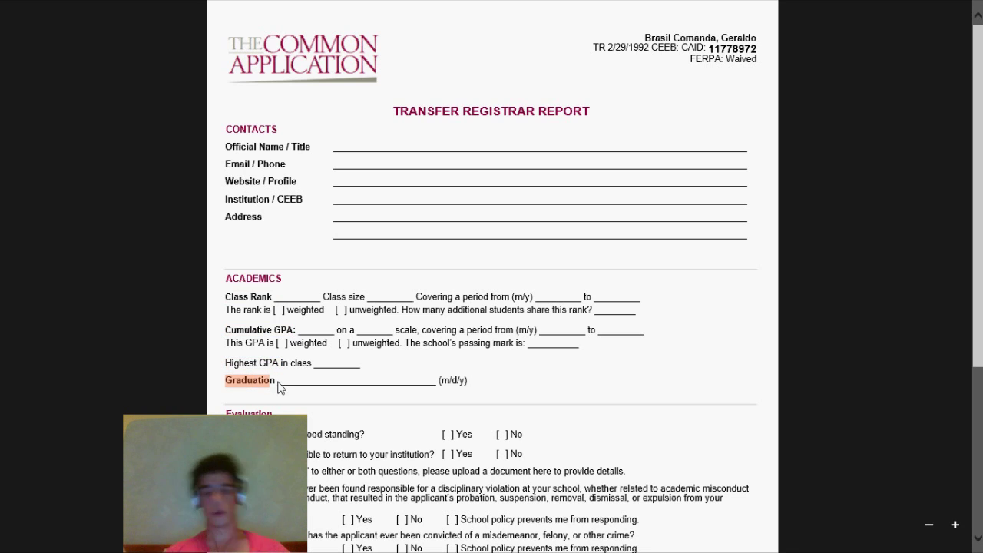
pyautogui.click(286, 306)
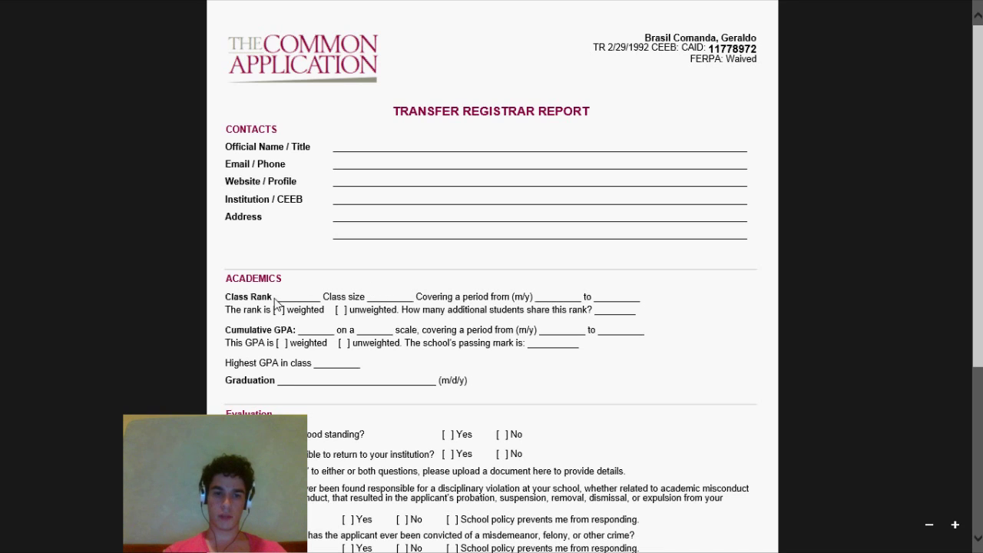
pyautogui.moveTo(274, 298); pyautogui.dragTo(319, 301)
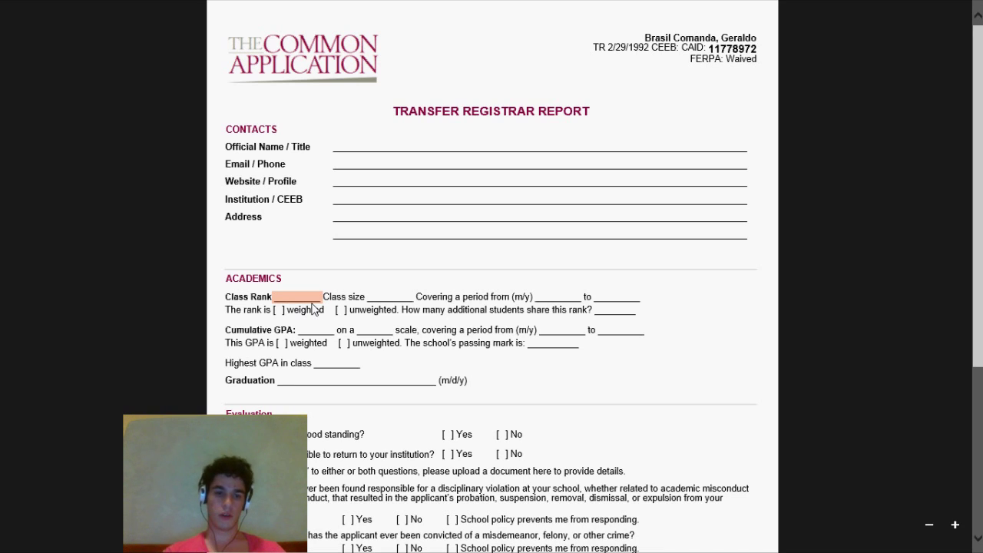
pyautogui.moveTo(370, 298); pyautogui.dragTo(407, 295)
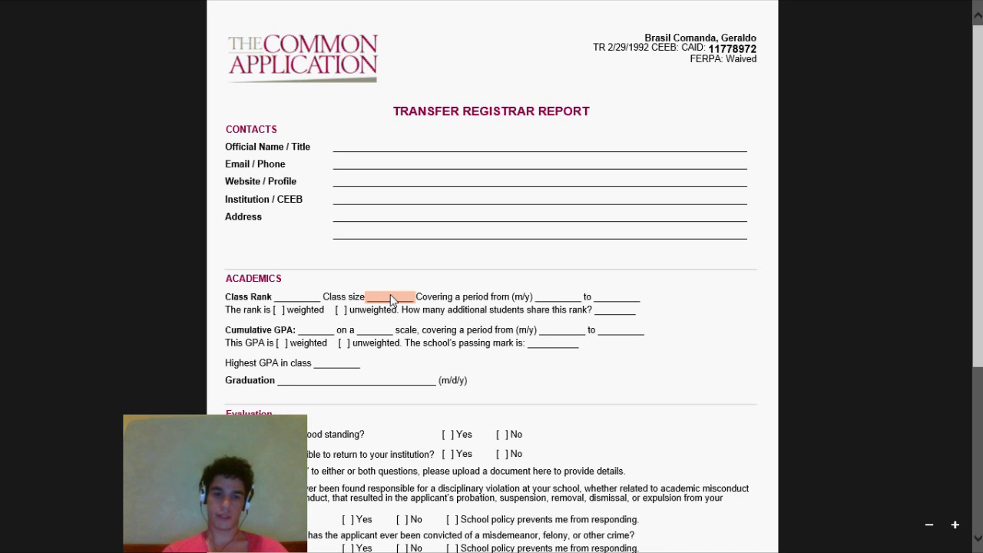
pyautogui.moveTo(540, 300); pyautogui.dragTo(584, 301)
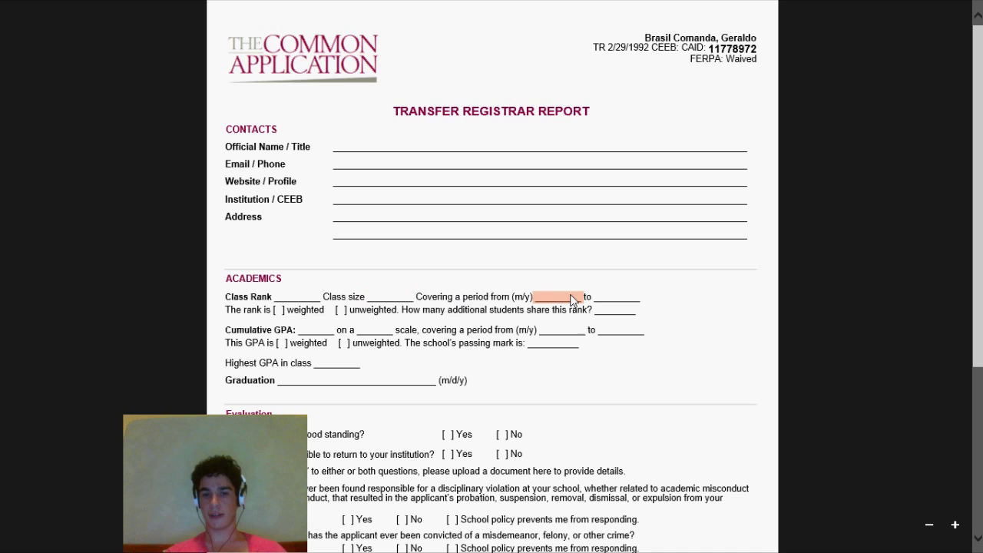
pyautogui.moveTo(593, 298); pyautogui.dragTo(636, 297)
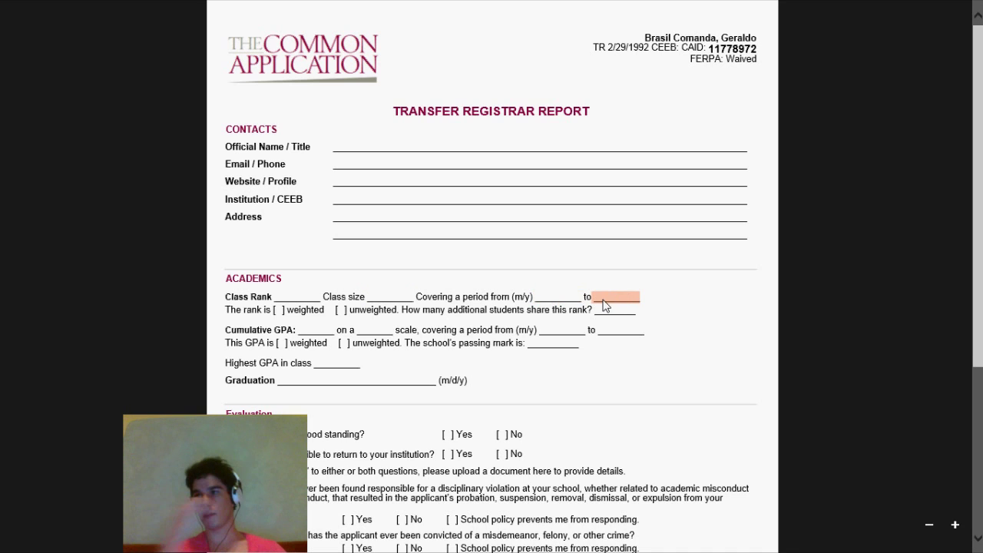
pyautogui.click(601, 297)
pyautogui.moveTo(273, 311); pyautogui.dragTo(287, 310)
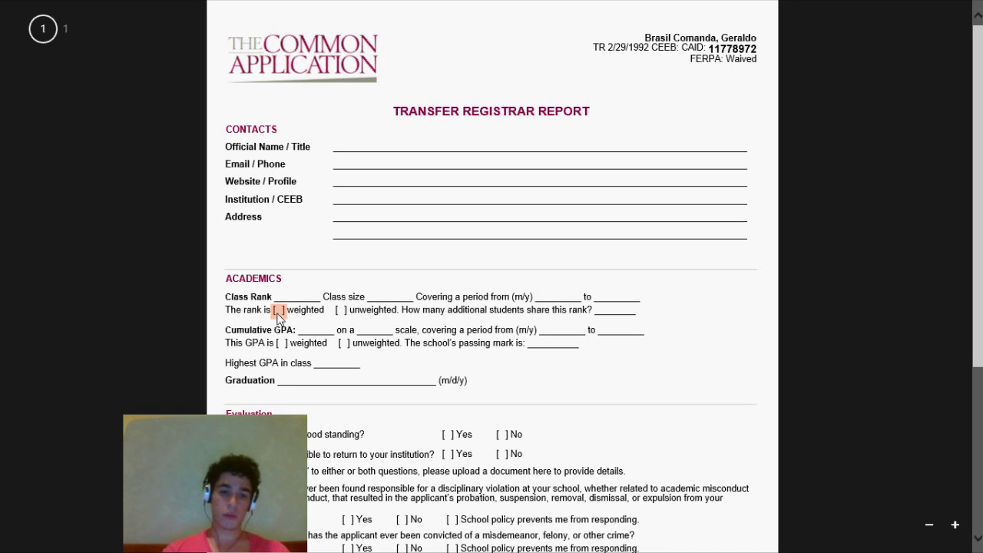
pyautogui.moveTo(287, 312); pyautogui.dragTo(332, 315)
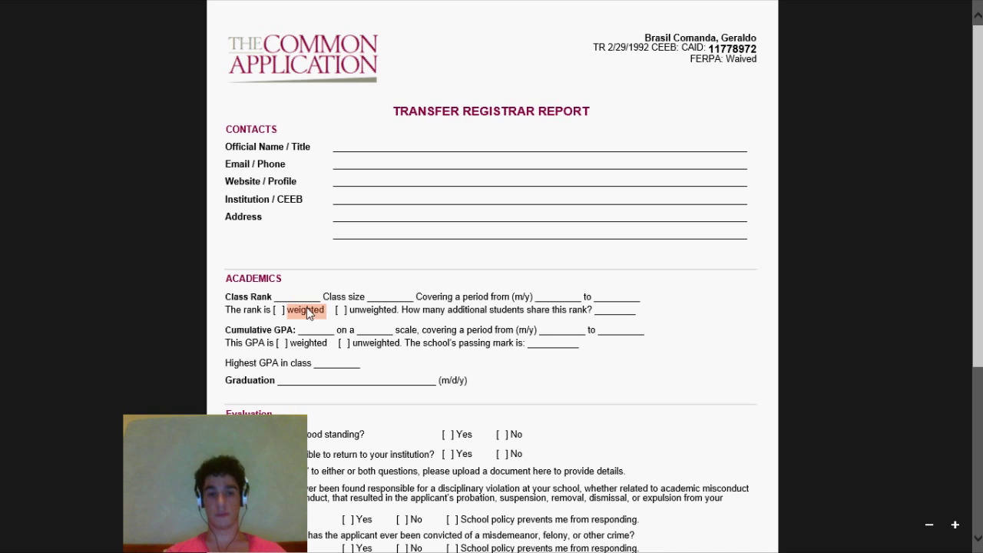
pyautogui.moveTo(284, 311); pyautogui.dragTo(394, 310)
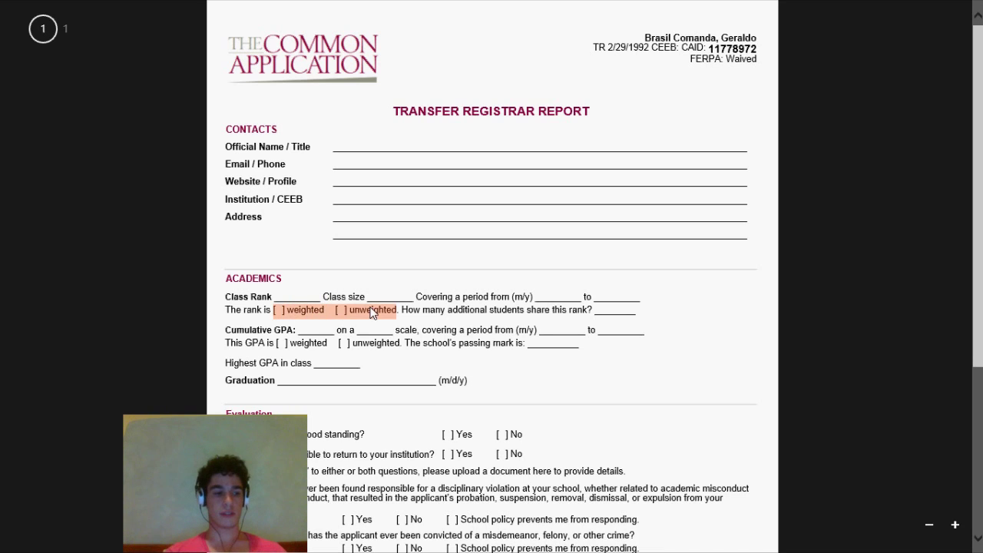
pyautogui.doubleClick(310, 312)
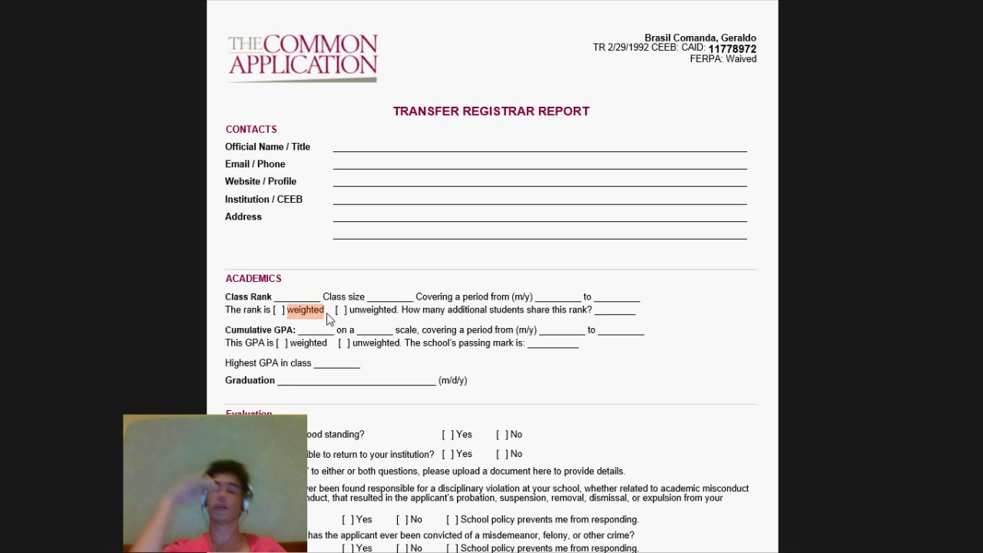
pyautogui.doubleClick(356, 311)
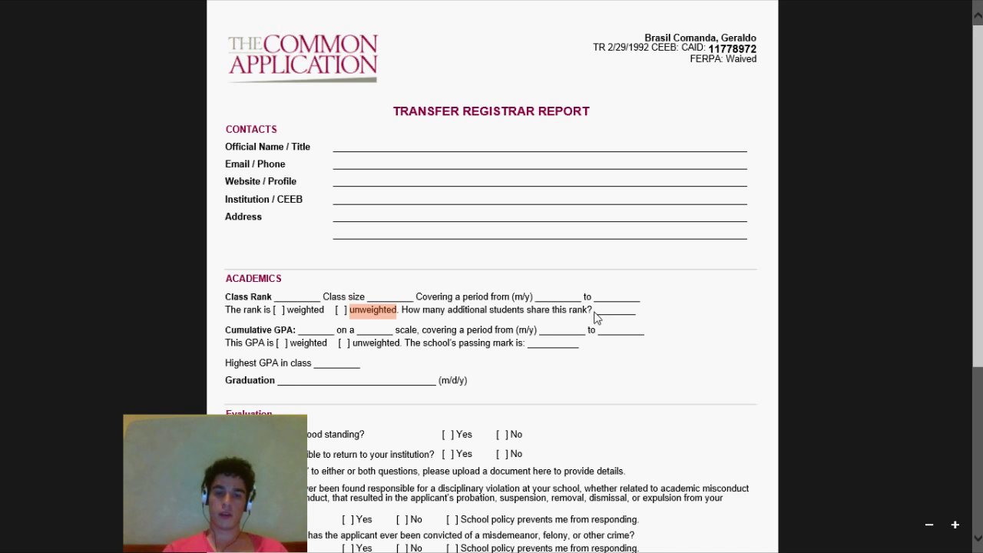
pyautogui.moveTo(597, 318); pyautogui.dragTo(636, 319)
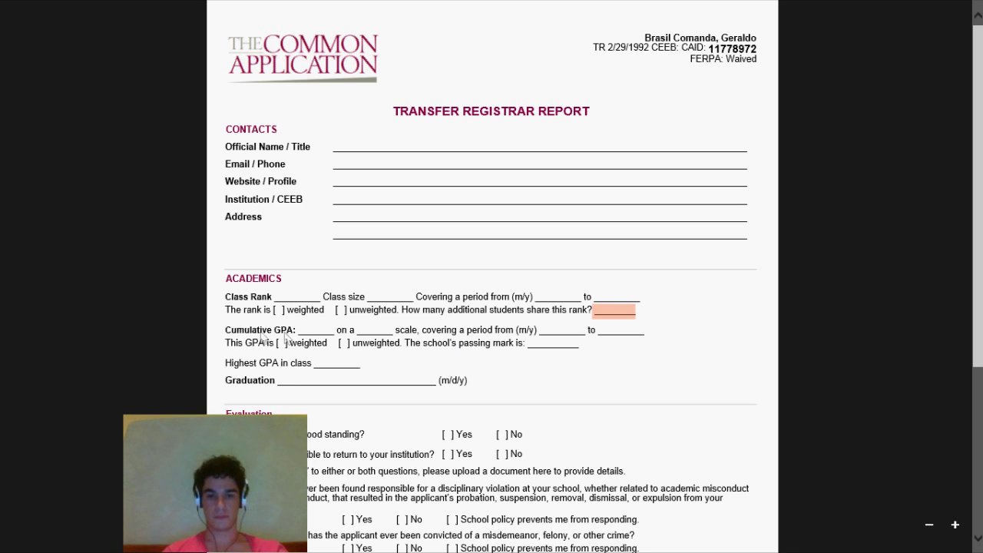
pyautogui.moveTo(226, 330); pyautogui.dragTo(298, 334)
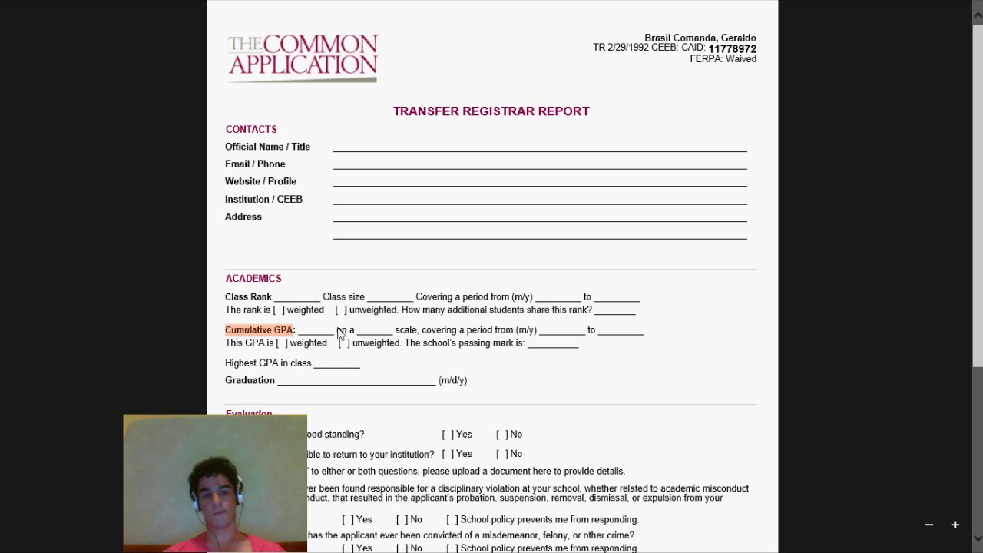
pyautogui.moveTo(298, 333); pyautogui.dragTo(335, 332)
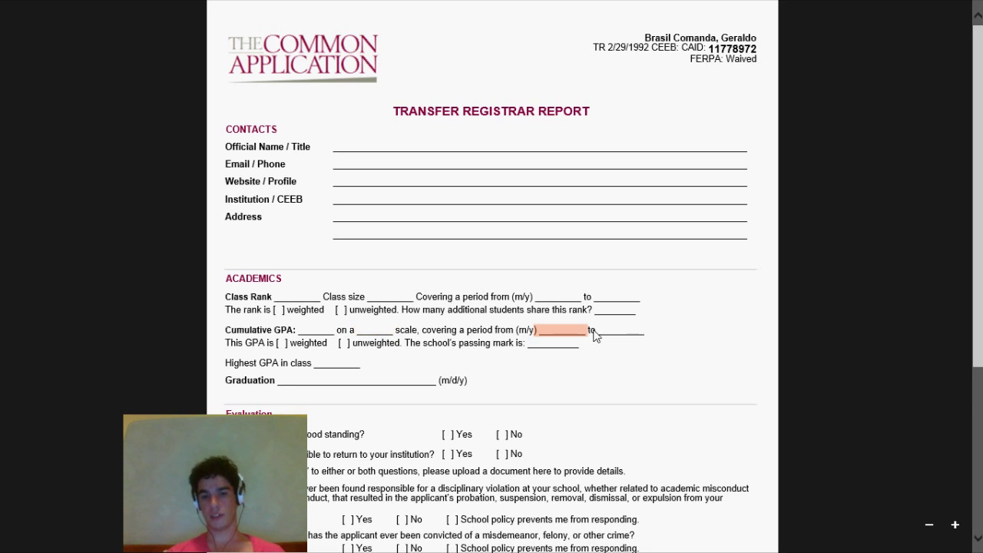
pyautogui.click(278, 345)
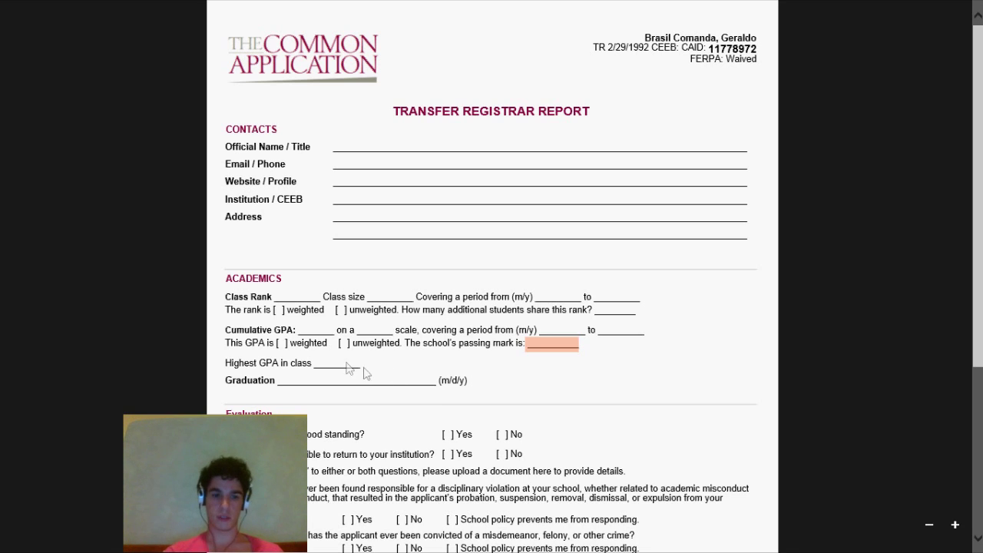
pyautogui.click(330, 368)
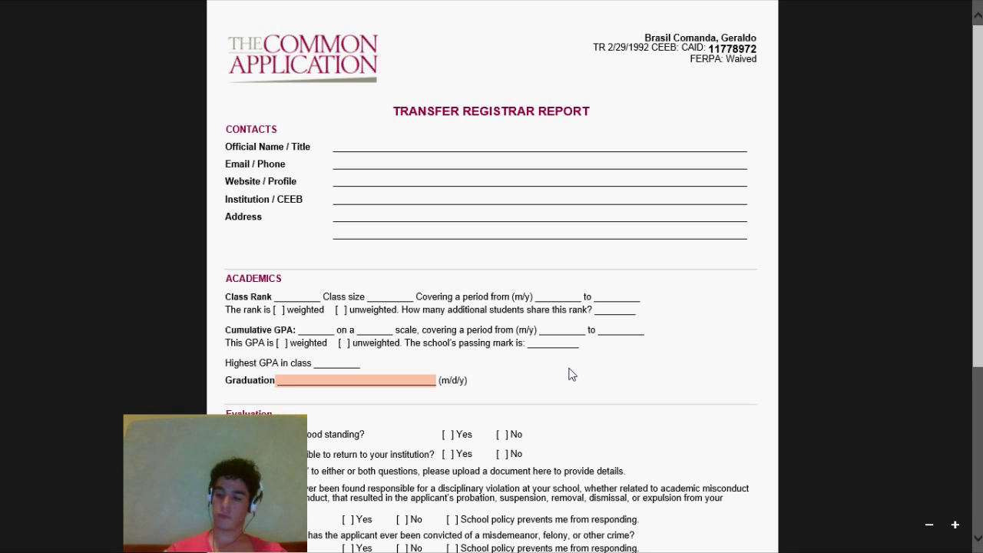
# - Scroll to the Evaluation section and highlight its heading and the good-standing Yes checkbox
pyautogui.scroll(-3, 582, 395)
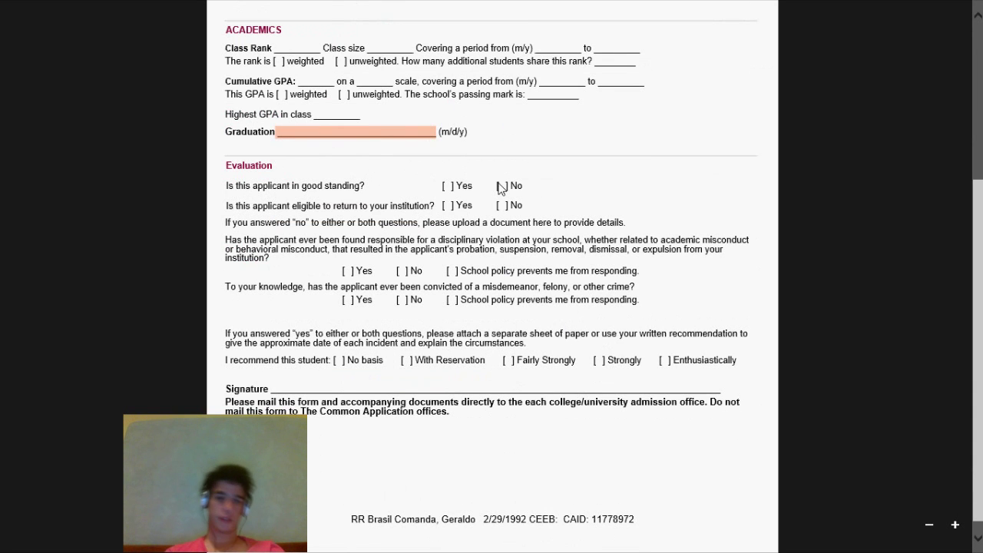
pyautogui.scroll(1, 350, 147)
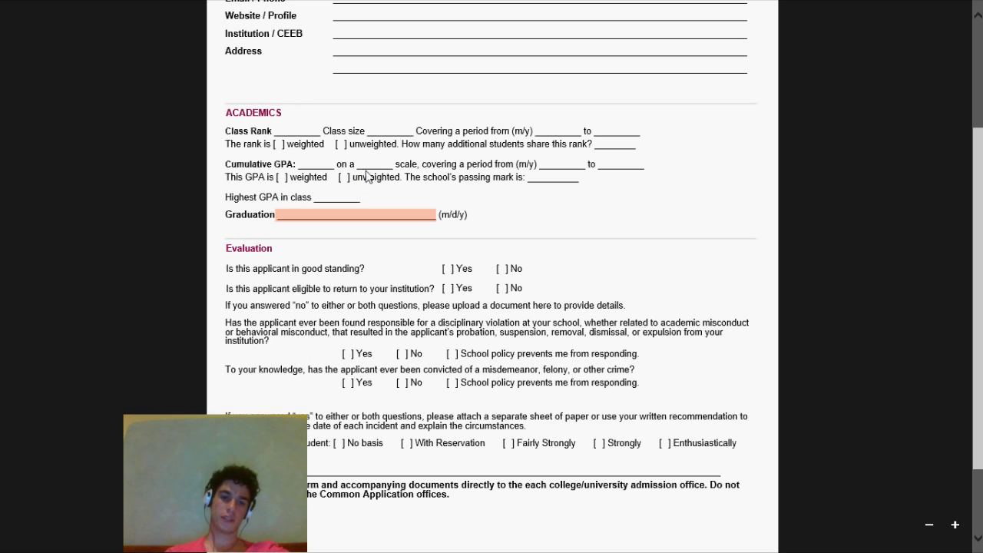
pyautogui.click(355, 169)
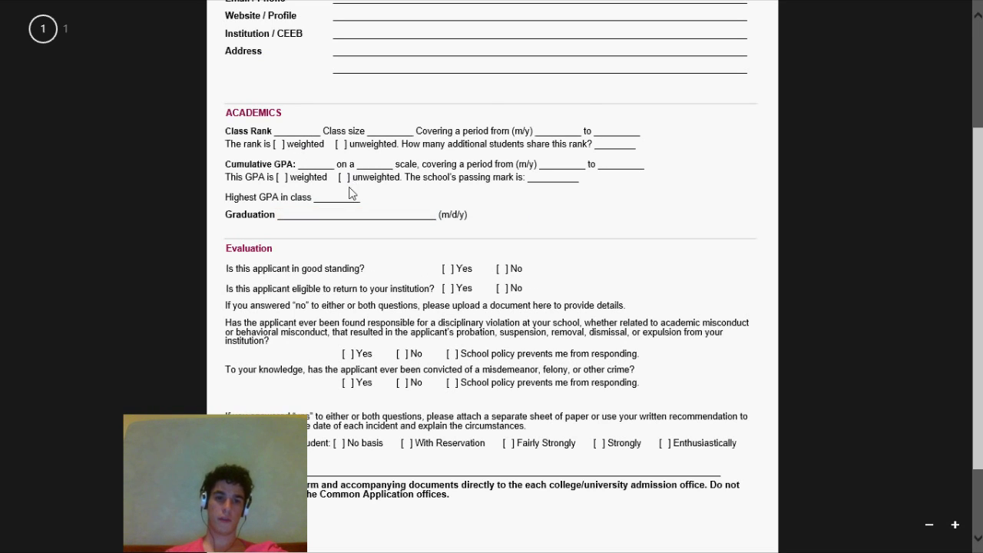
pyautogui.moveTo(225, 250); pyautogui.dragTo(281, 252)
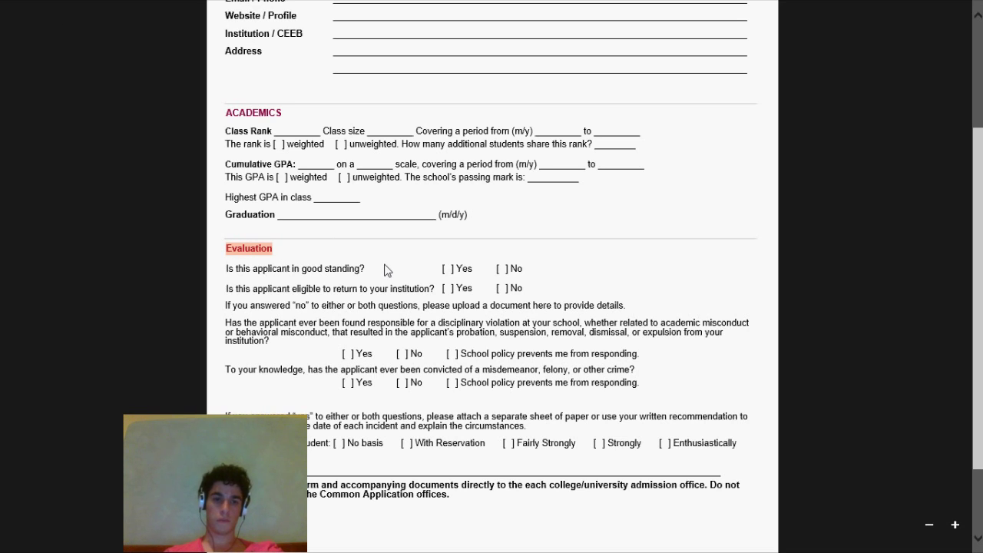
pyautogui.moveTo(442, 270); pyautogui.dragTo(462, 277)
pyautogui.click(467, 268)
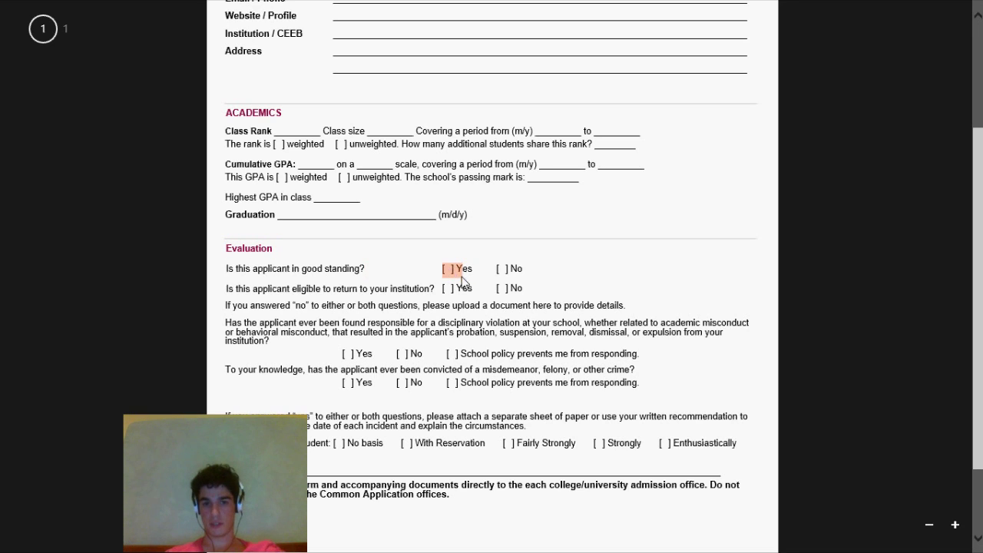